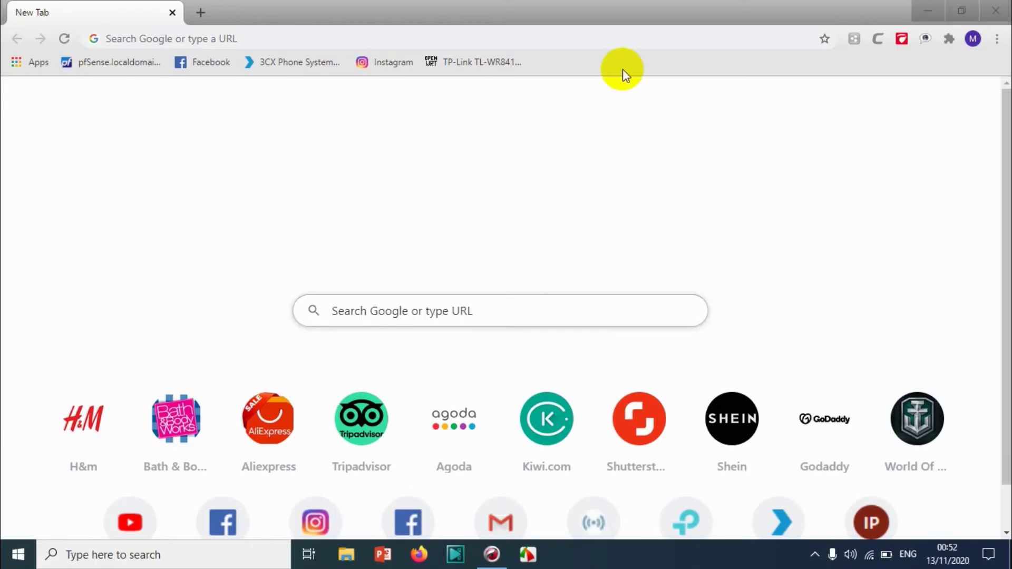
- Search Google for 'telegram' from the Comodo Dragon address bar
left_click(539, 39)
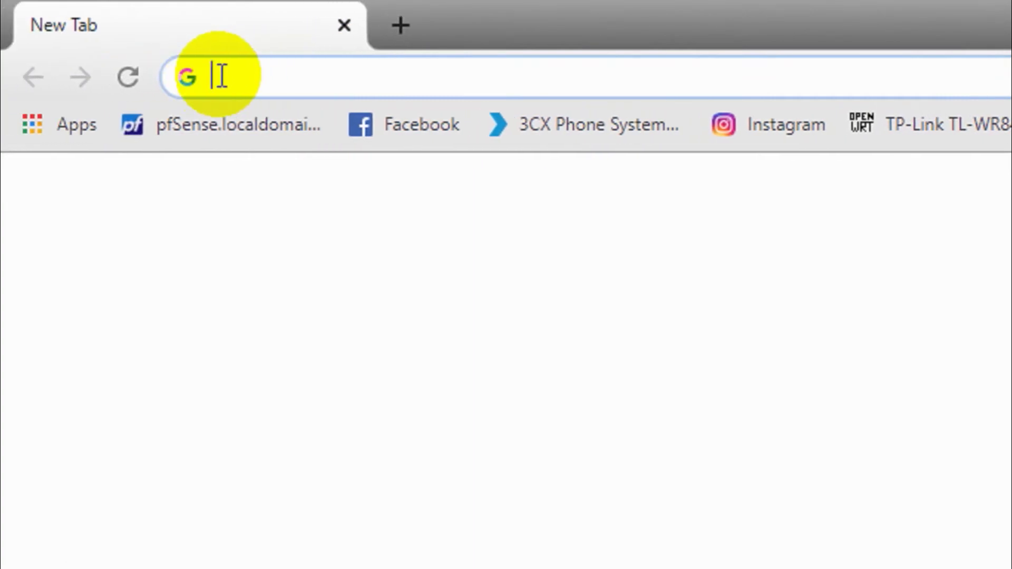
type("telegram&oq=telegram&ie=UTF-8")
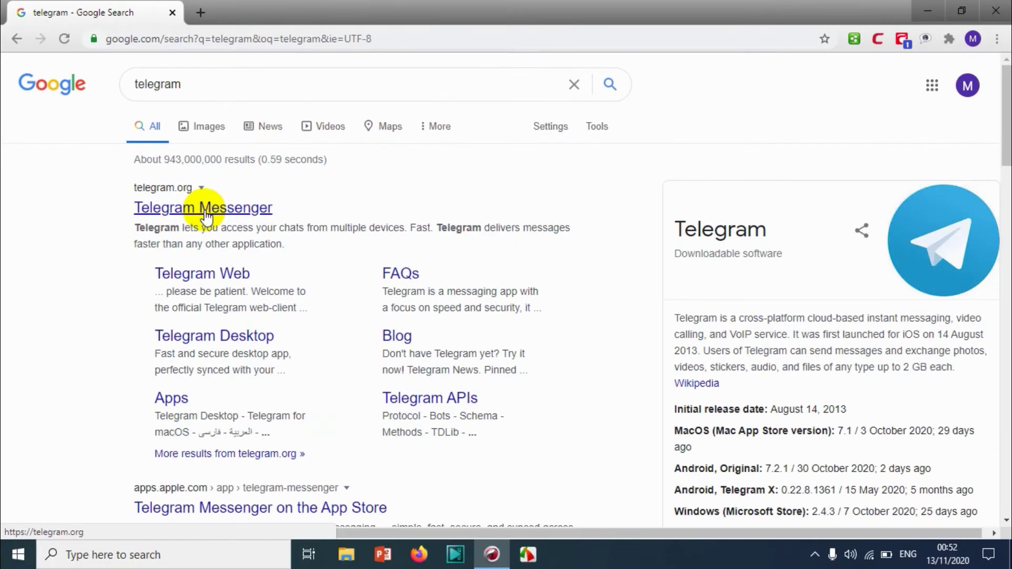
- Open the telegram.org result and go to its Telegram for PC/Mac/Linux page
left_click(367, 277)
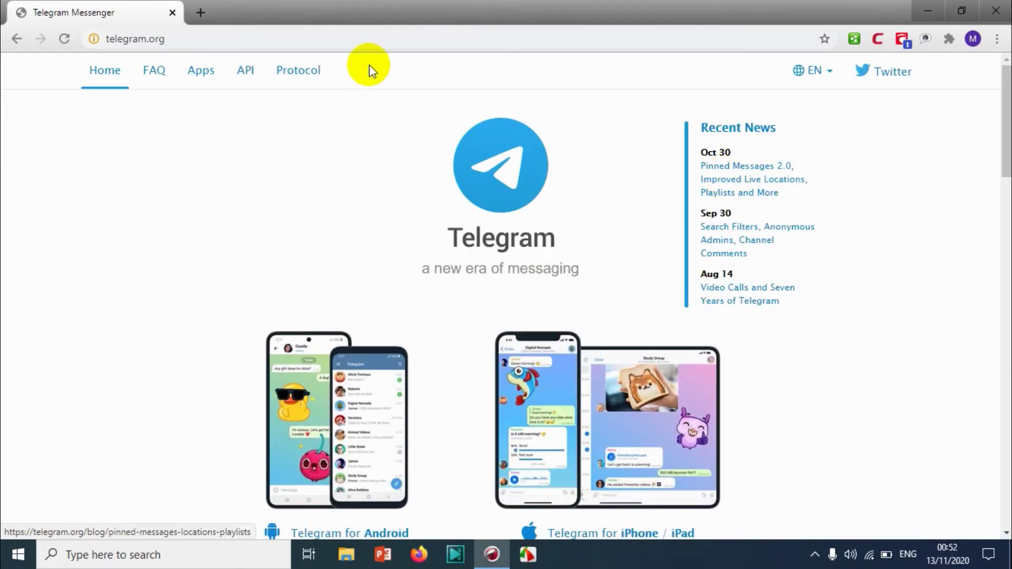
scroll(395, 209, "down", 6)
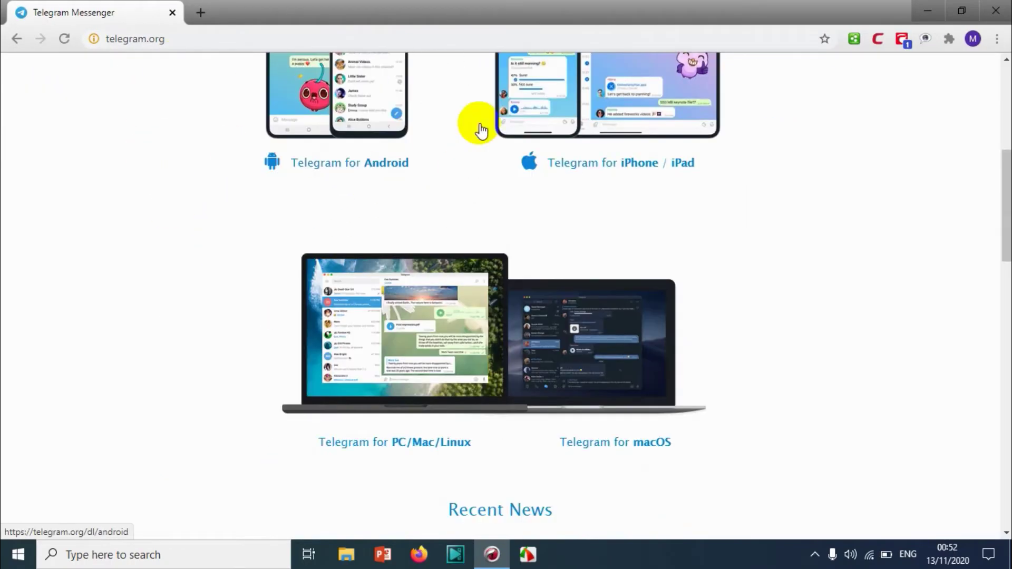
scroll(543, 217, "up", 3)
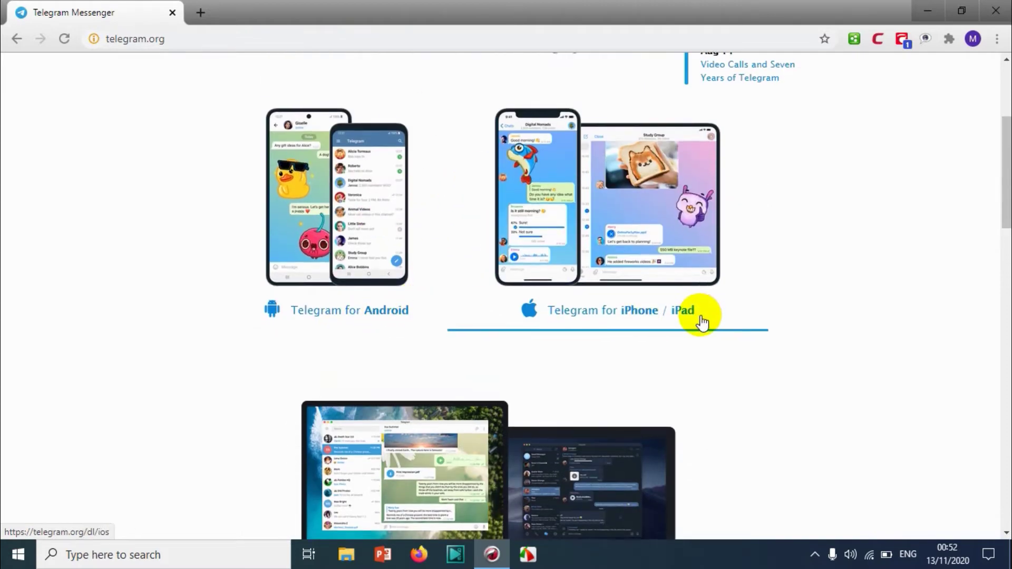
scroll(691, 316, "down", 4)
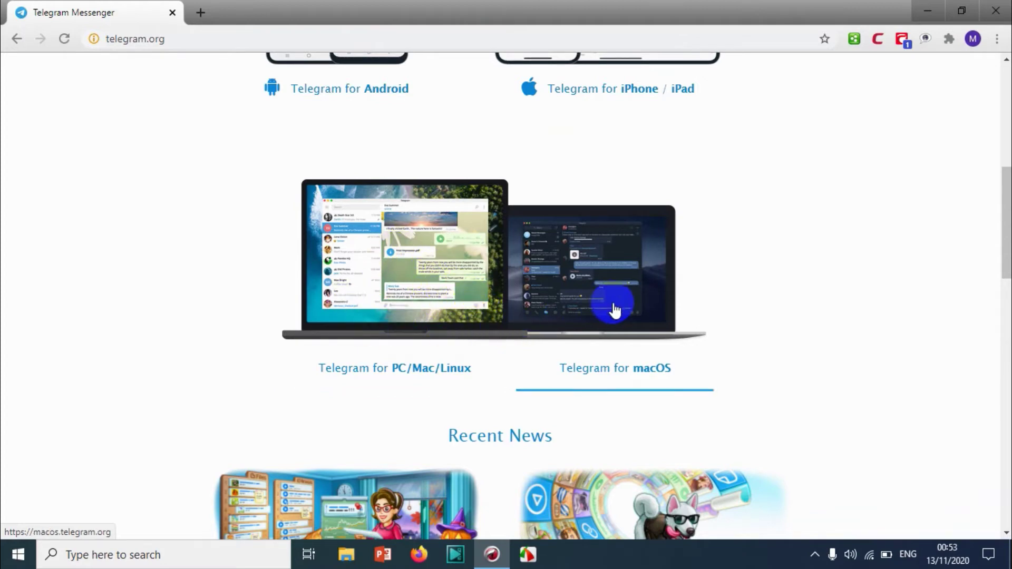
scroll(668, 321, "down", 3)
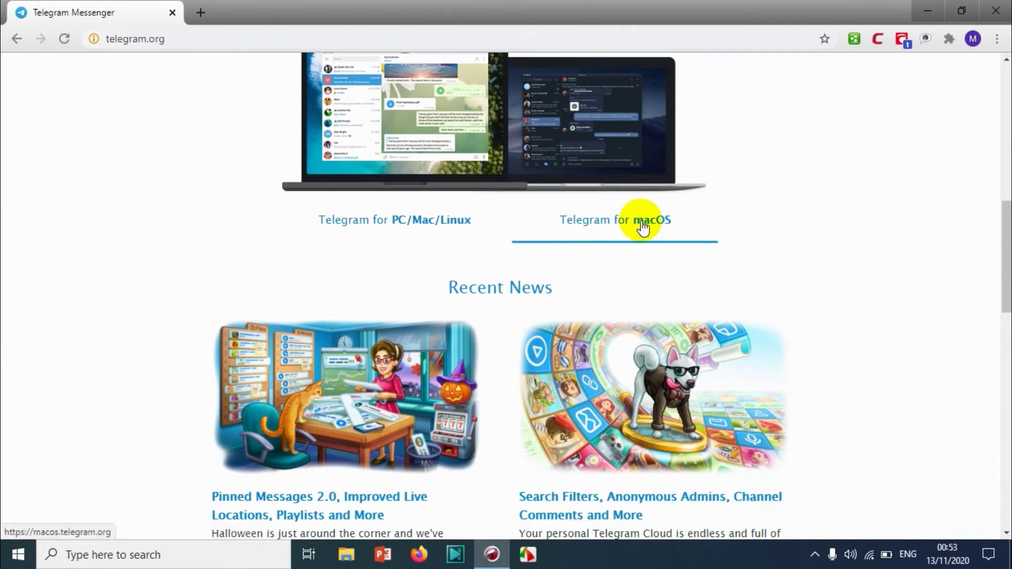
scroll(543, 249, "down", 1)
scroll(475, 269, "up", 4)
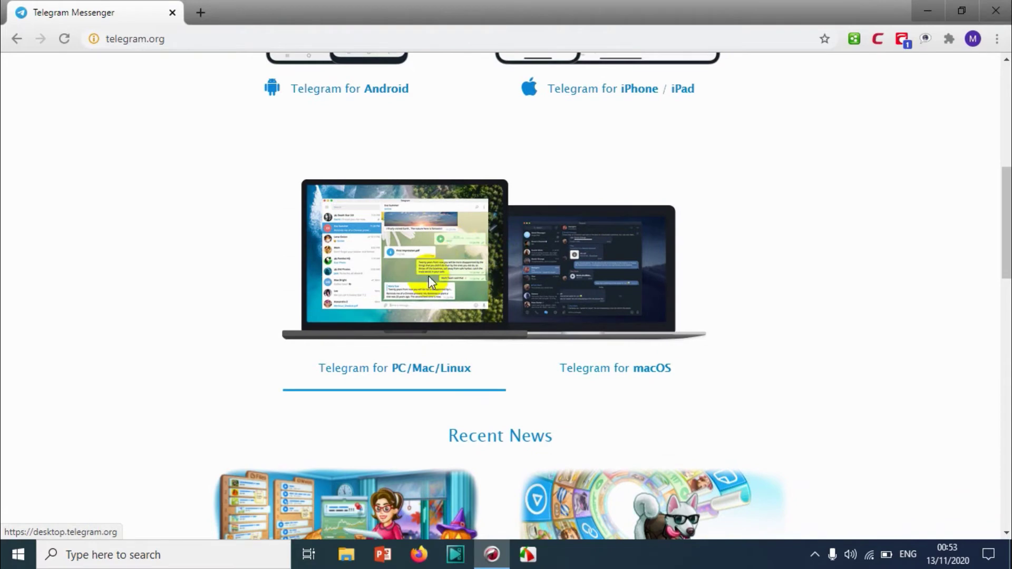
left_click(428, 277)
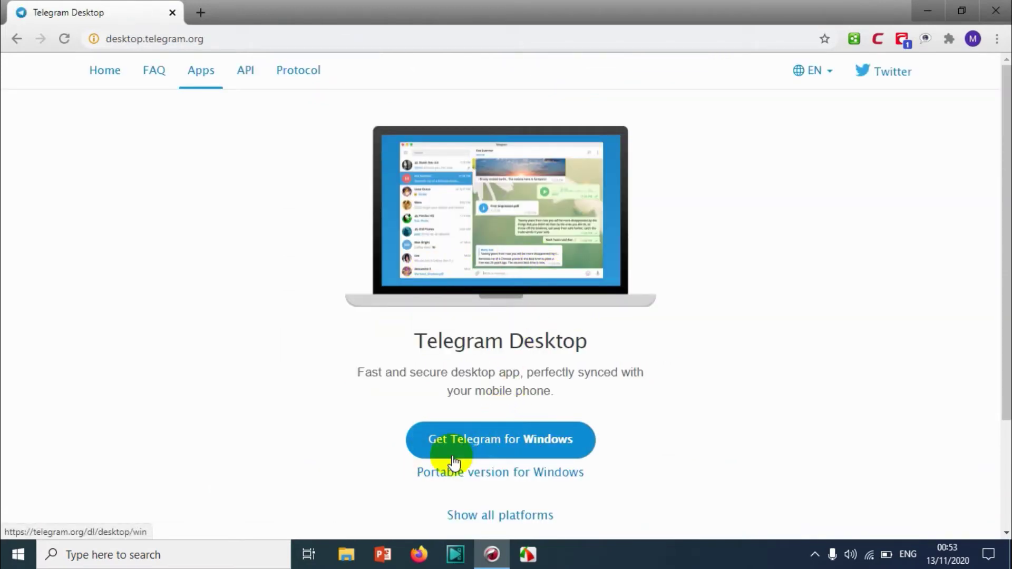
- Download the Windows installer tsetup.2.4.7.exe, run it, and minimize the browser
left_click(495, 458)
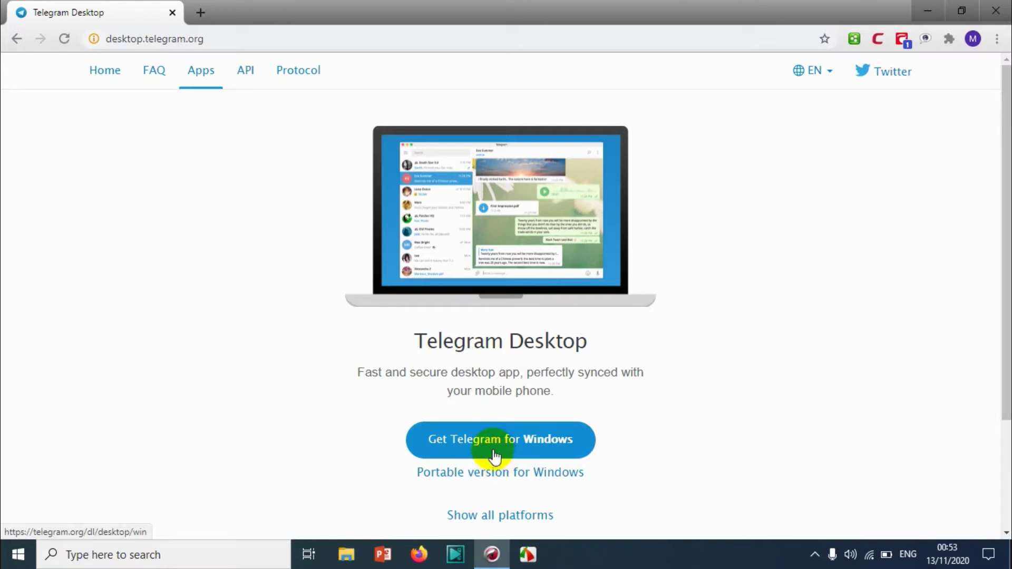
scroll(532, 452, "down", 3)
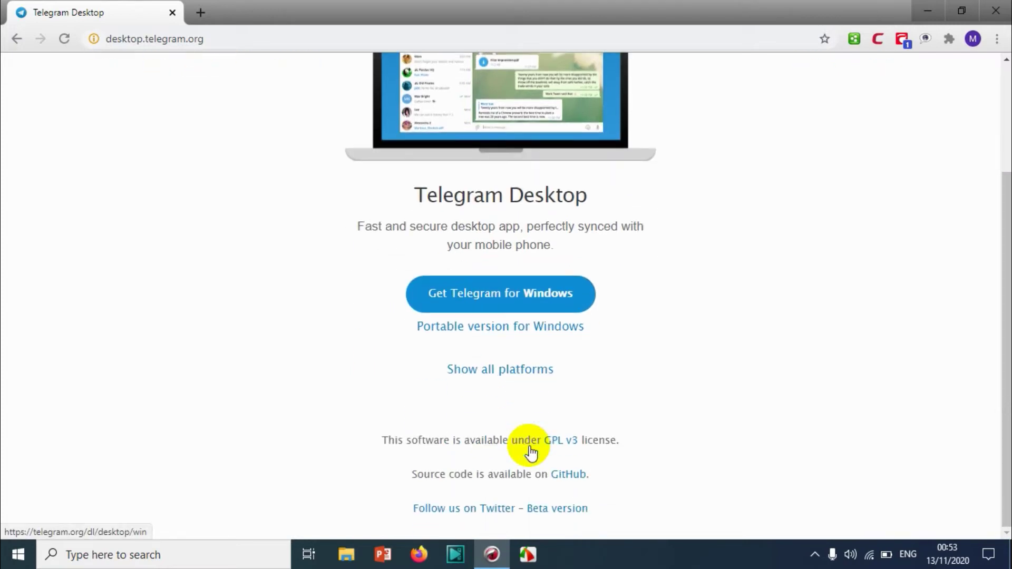
left_click(514, 296)
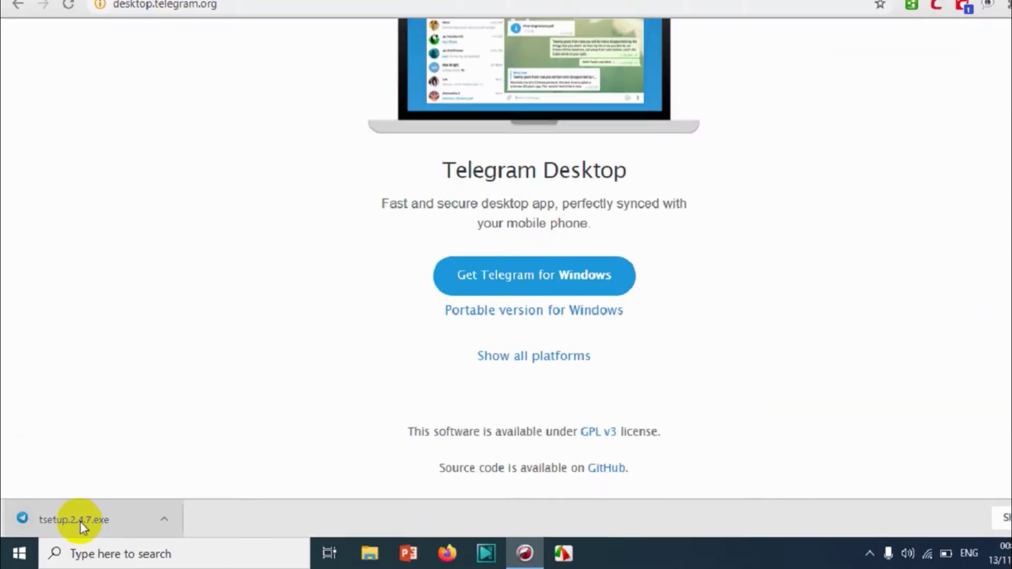
left_click(80, 521)
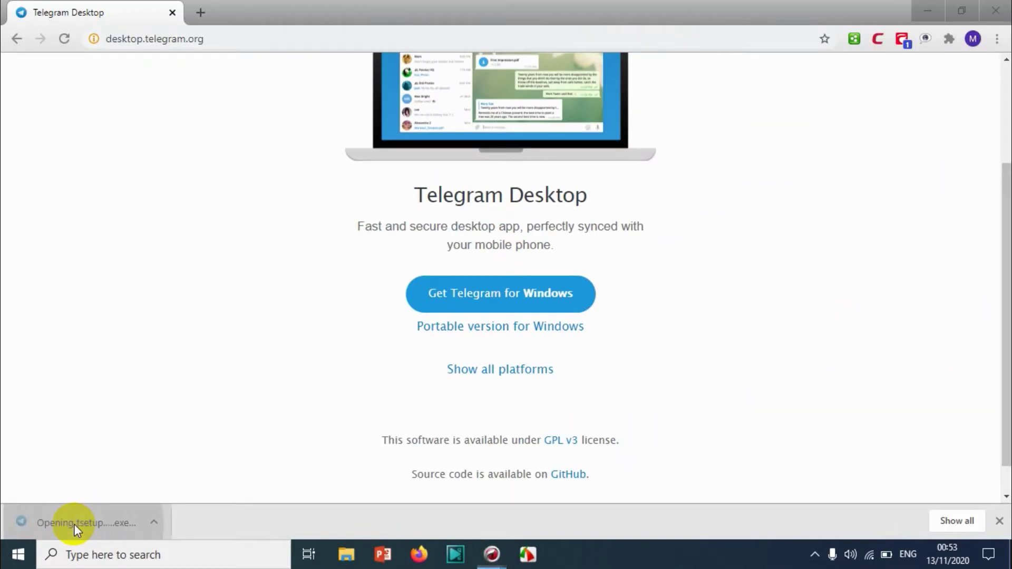
left_click(928, 10)
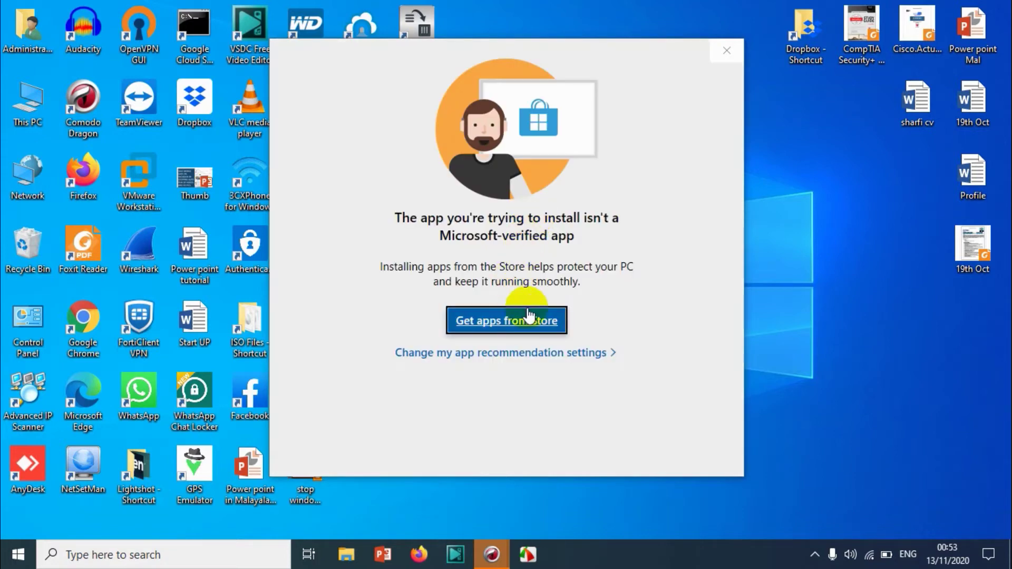
- Follow the unverified-app warning to the app recommendation settings, then close Settings
left_click(561, 353)
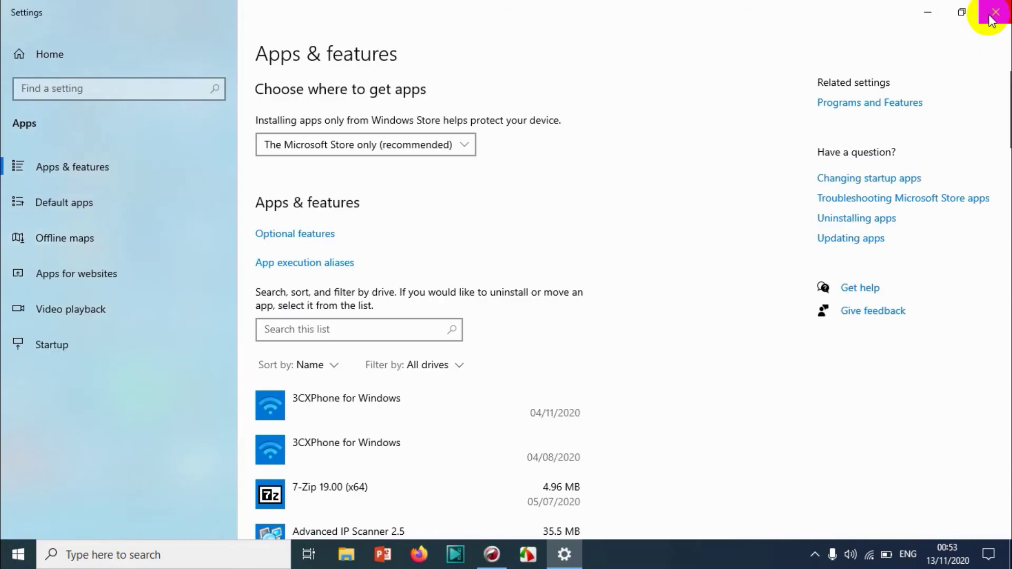
left_click(995, 11)
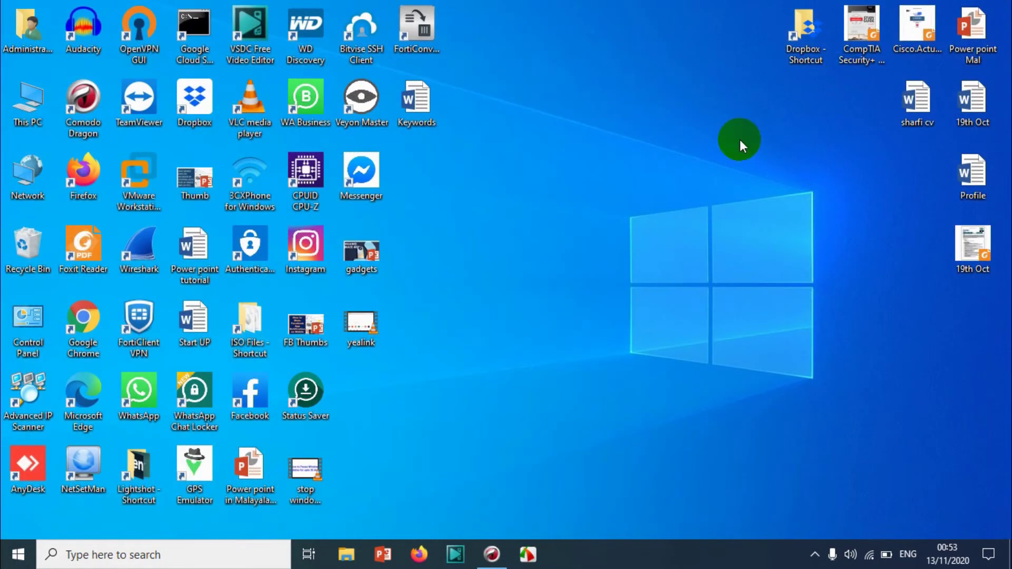
- Show tsetup.2.4.7 in its Downloads folder via the browser's Downloads list
left_click(492, 554)
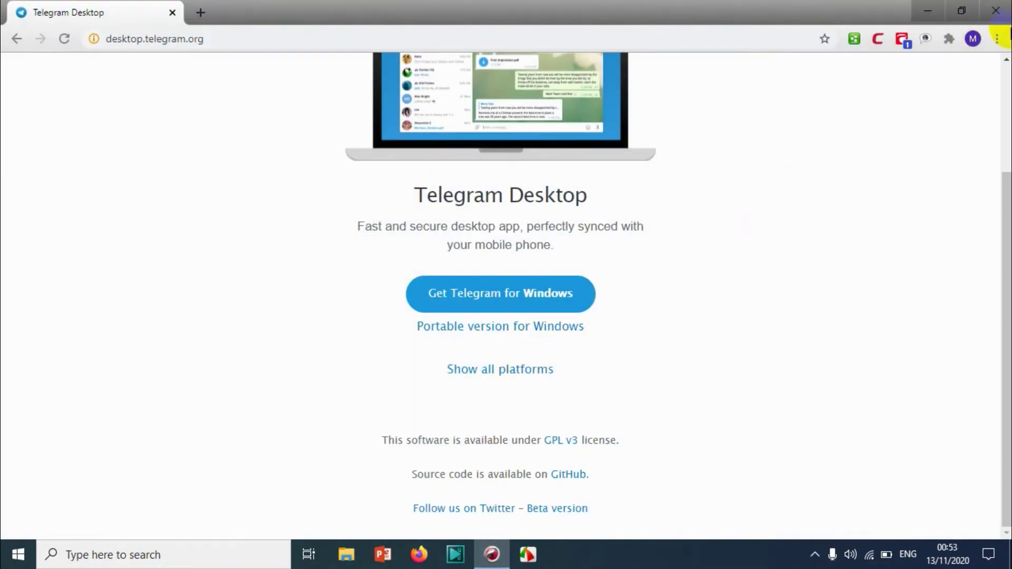
left_click(997, 38)
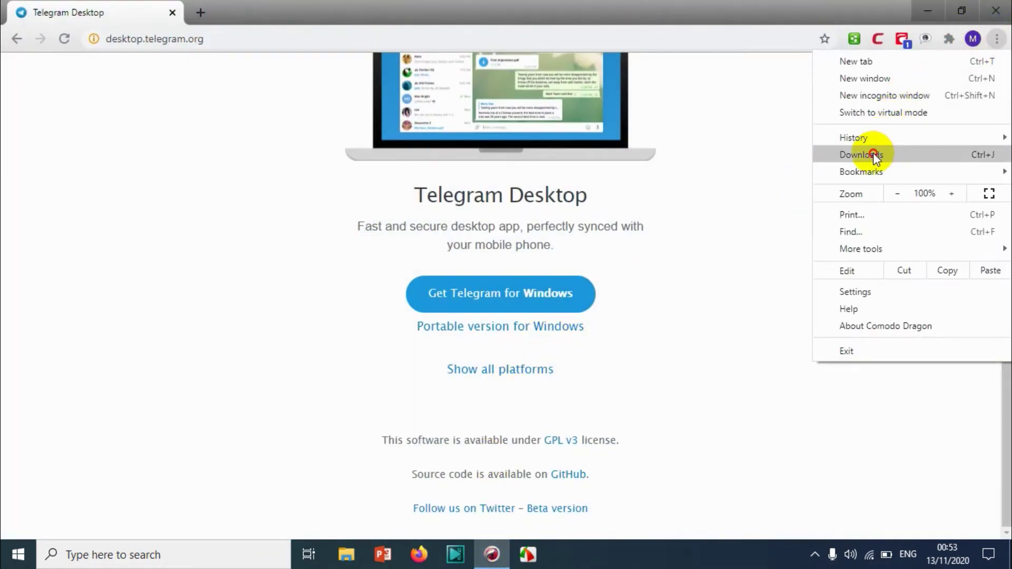
left_click(843, 154)
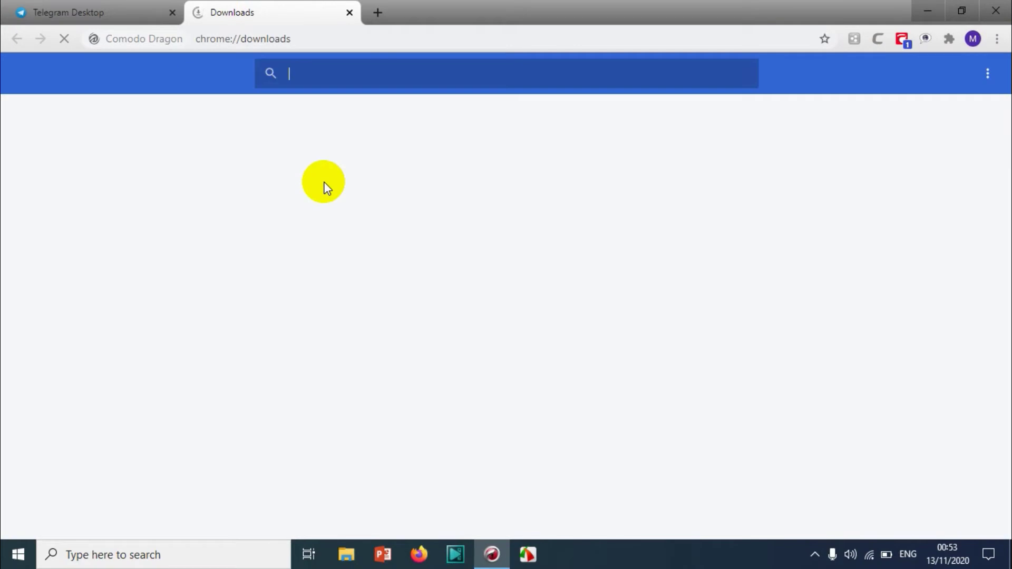
left_click(366, 219)
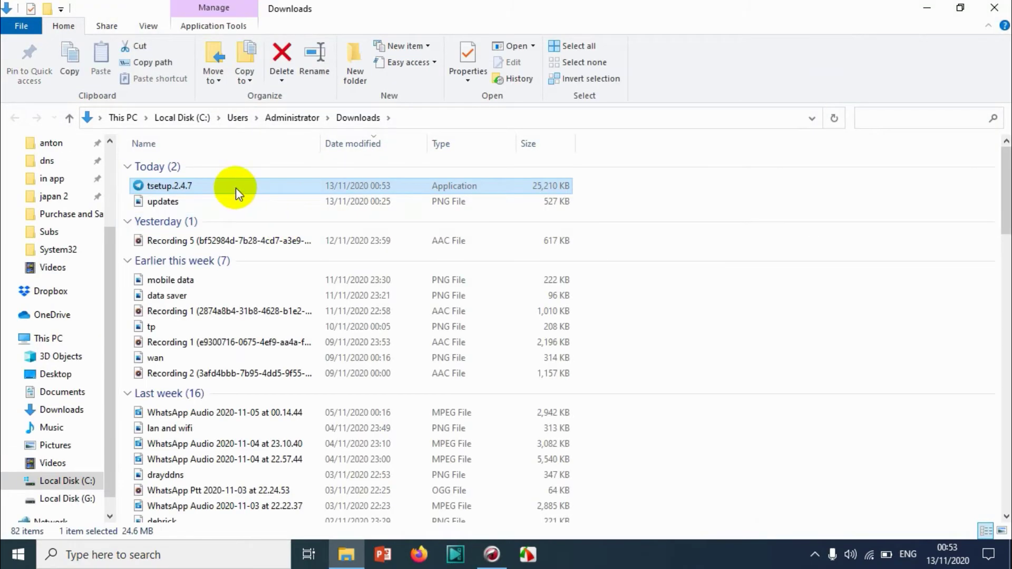
- Run tsetup.2.4.7 from the Downloads folder
double_click(235, 186)
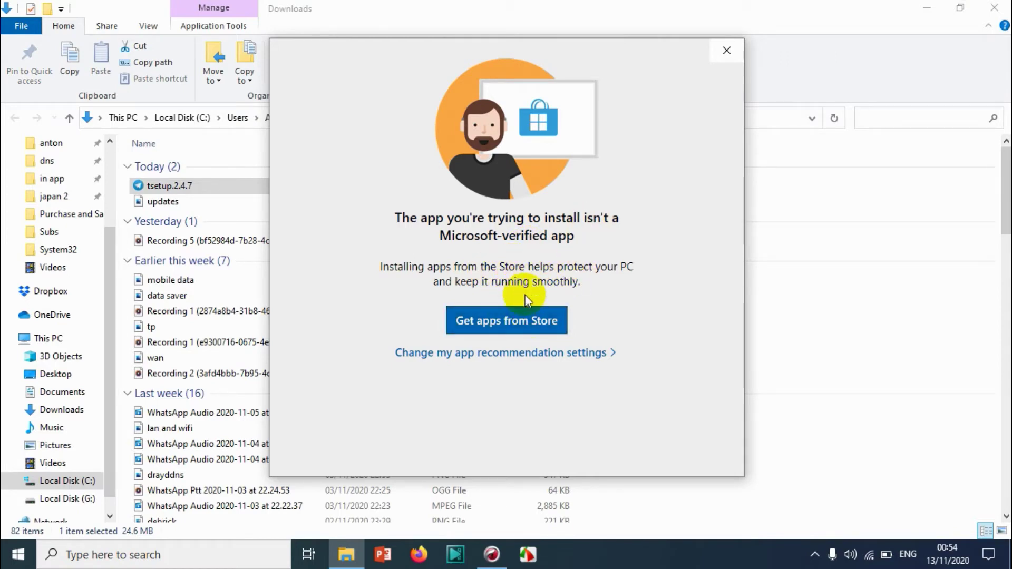
- Set 'Choose where to get apps' to Anywhere, close Settings, and select tsetup.2.4.7
left_click(563, 343)
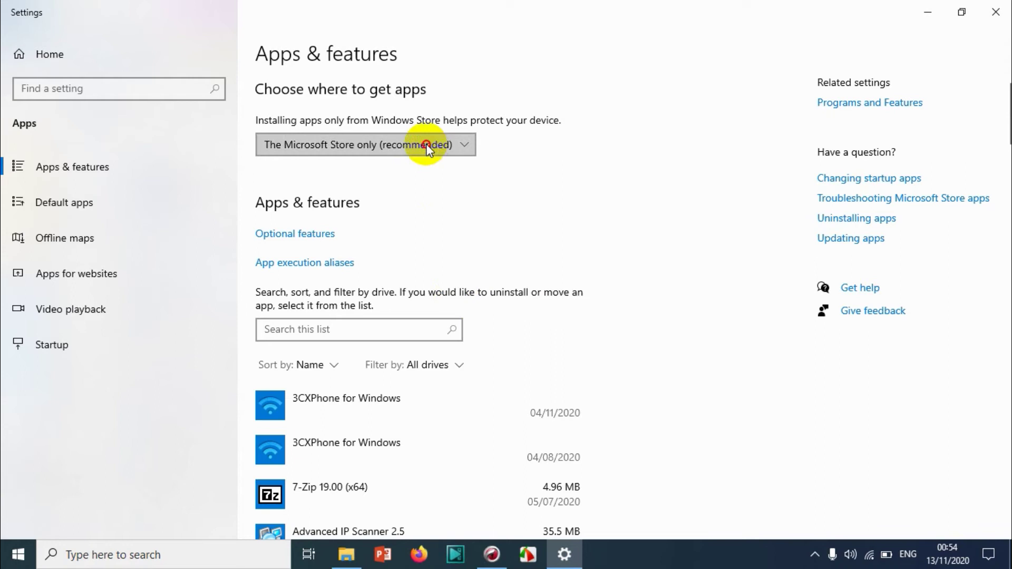
left_click(422, 145)
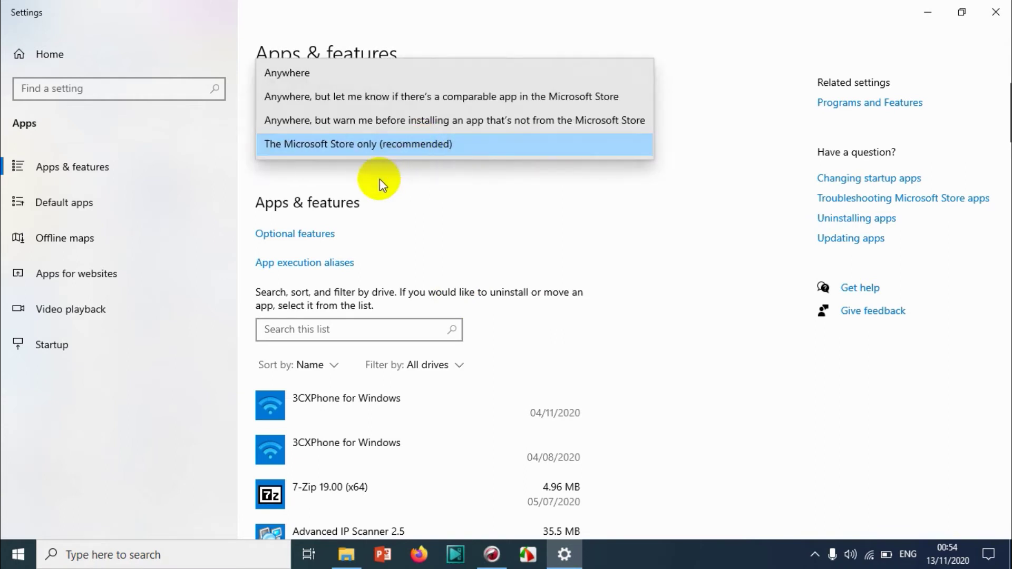
left_click(374, 72)
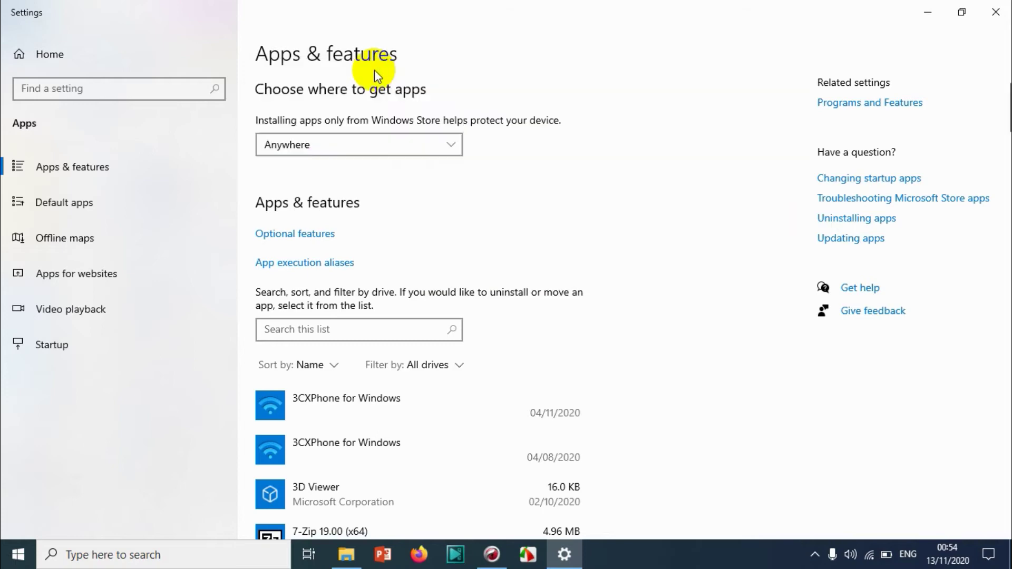
left_click(995, 12)
left_click(317, 185)
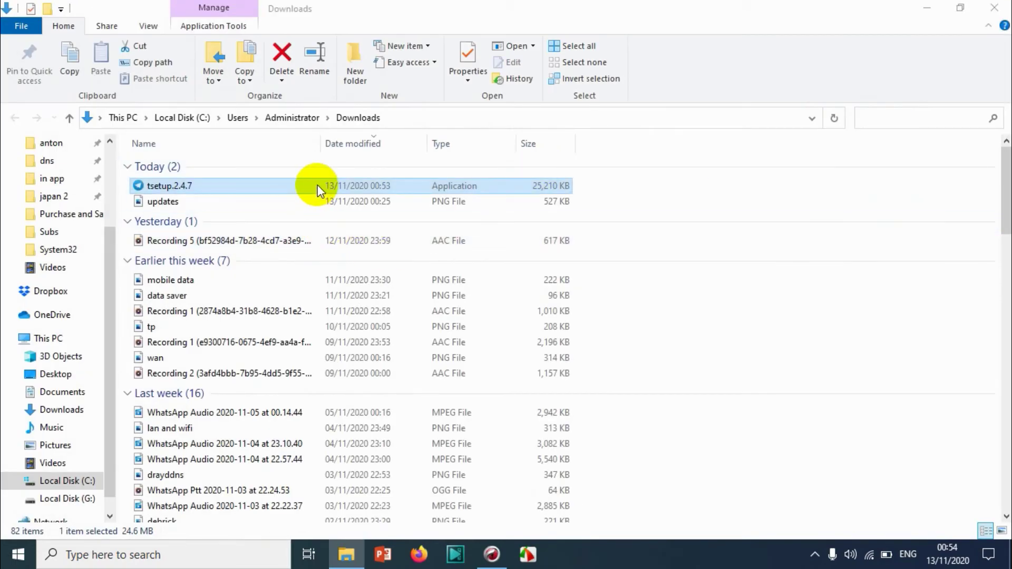
- Install Telegram Desktop 2.4.7 with default language, folders and desktop shortcut, launching it at finish
double_click(317, 185)
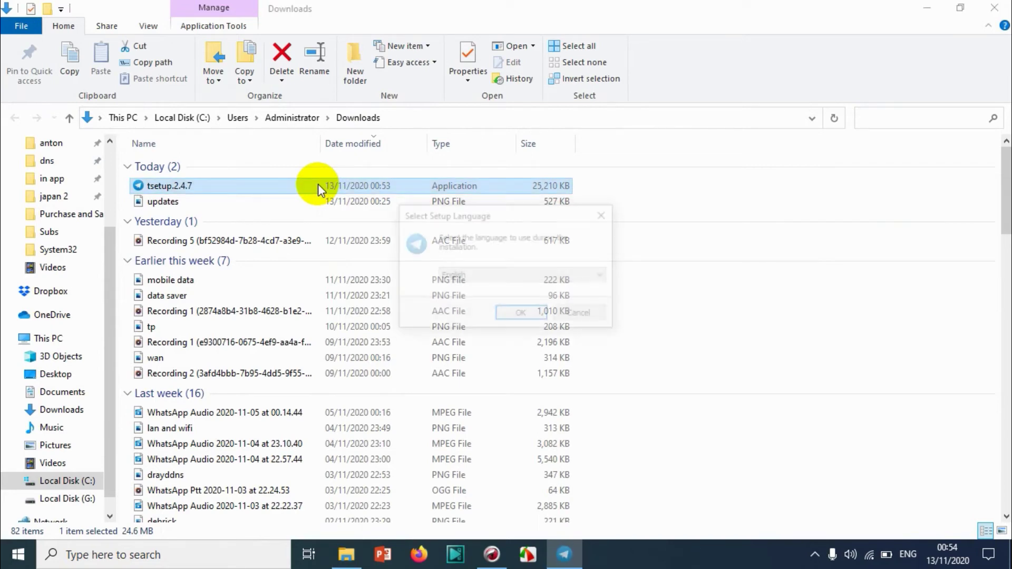
left_click(543, 315)
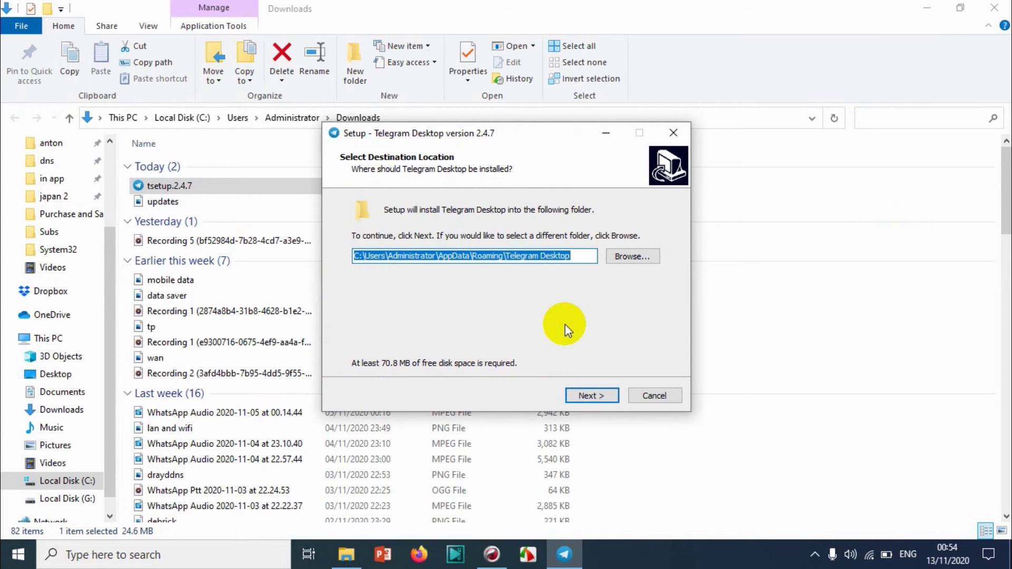
left_click(590, 393)
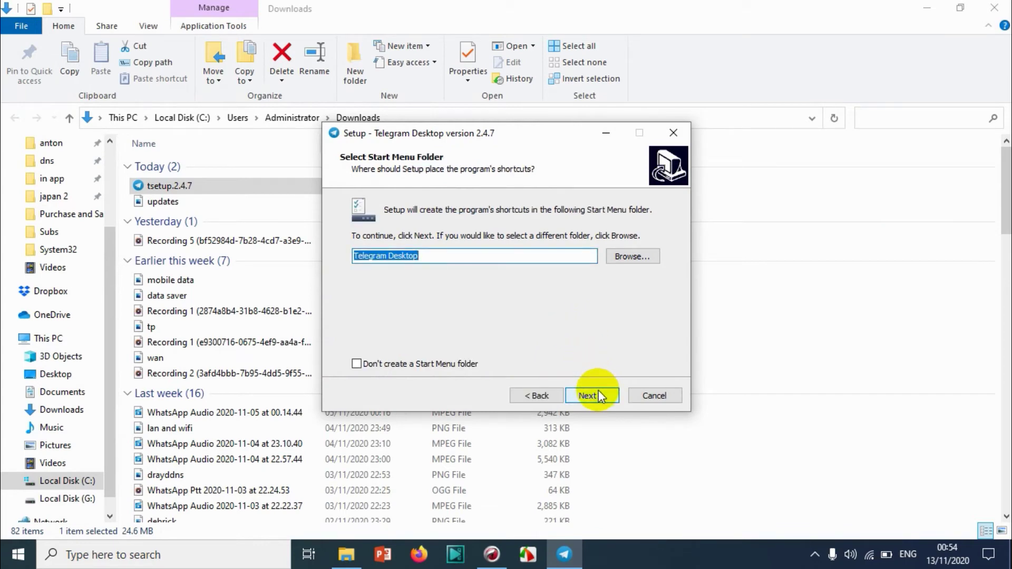
left_click(589, 395)
left_click(601, 396)
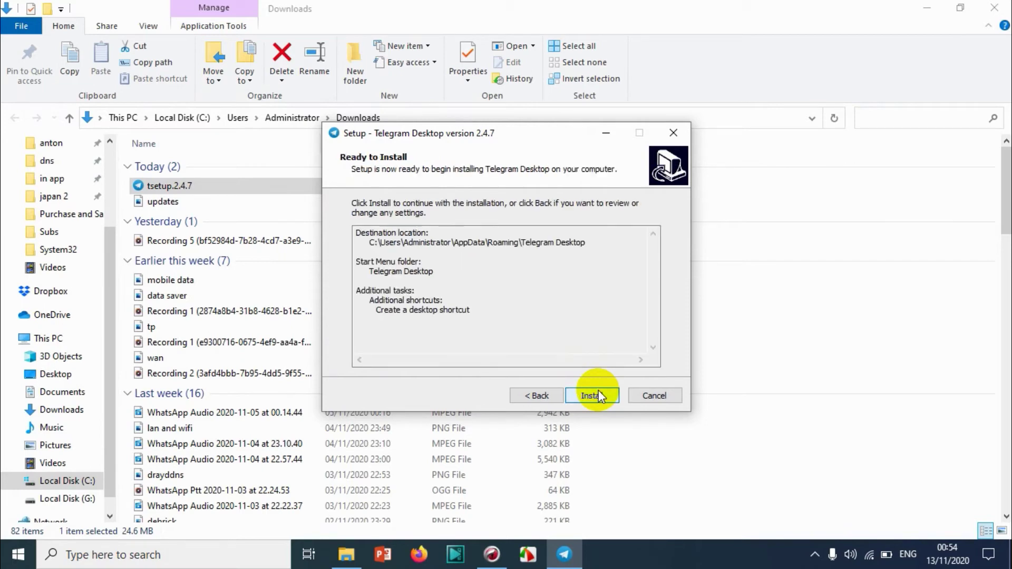
left_click(599, 396)
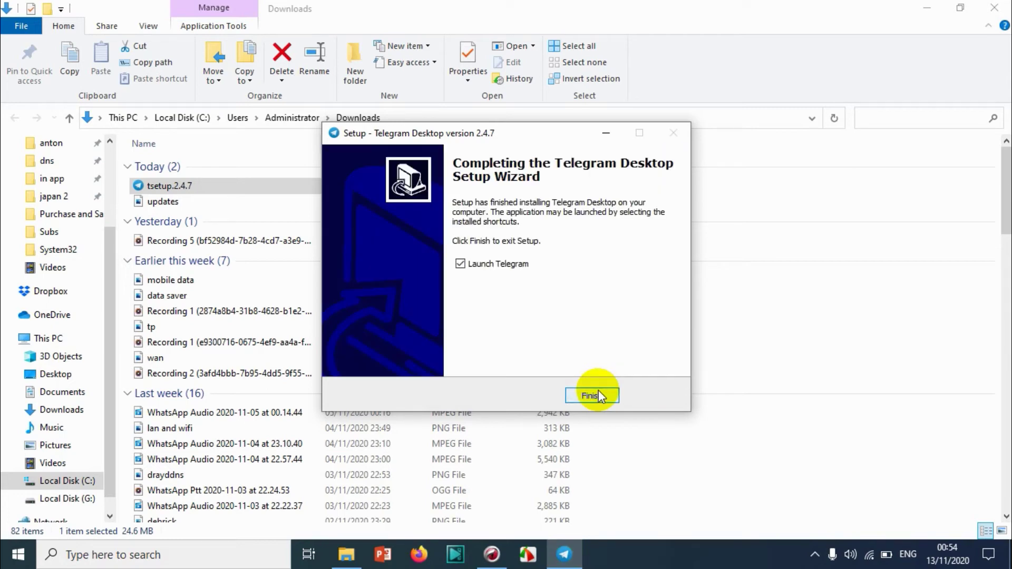
left_click(599, 395)
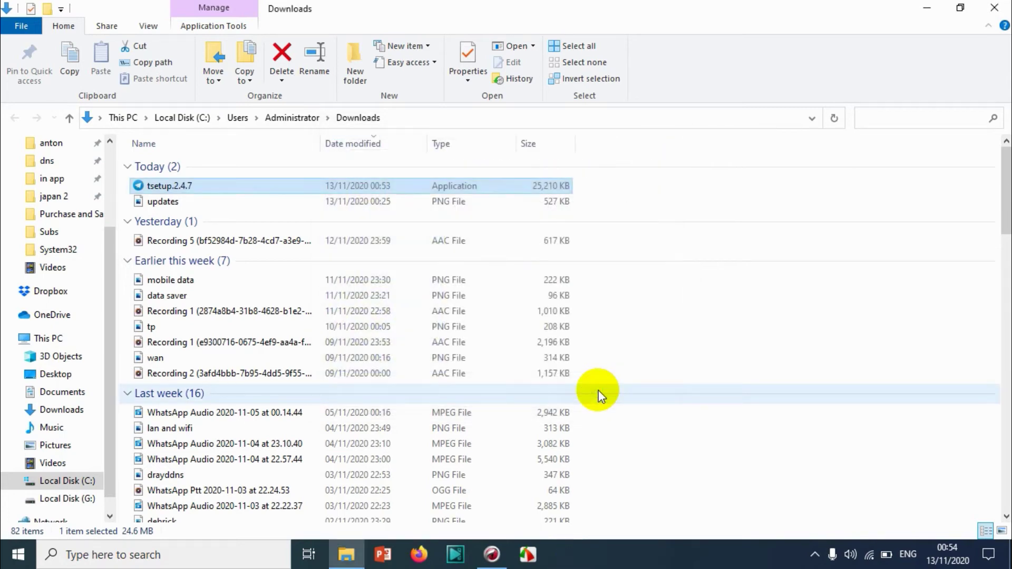
- Minimize the open windows and refresh the desktop twice
left_click(927, 7)
left_click(928, 8)
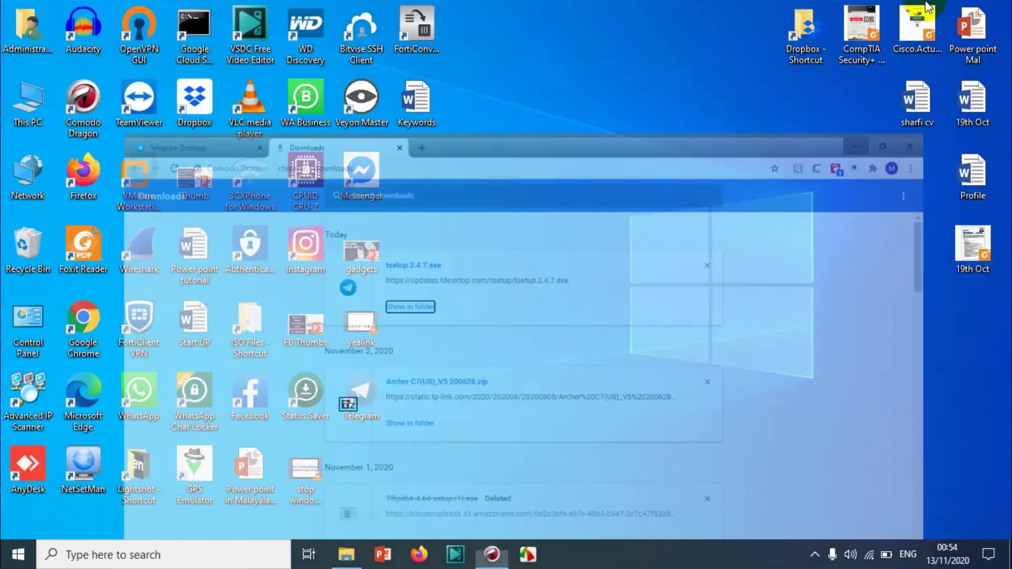
right_click(706, 140)
left_click(746, 182)
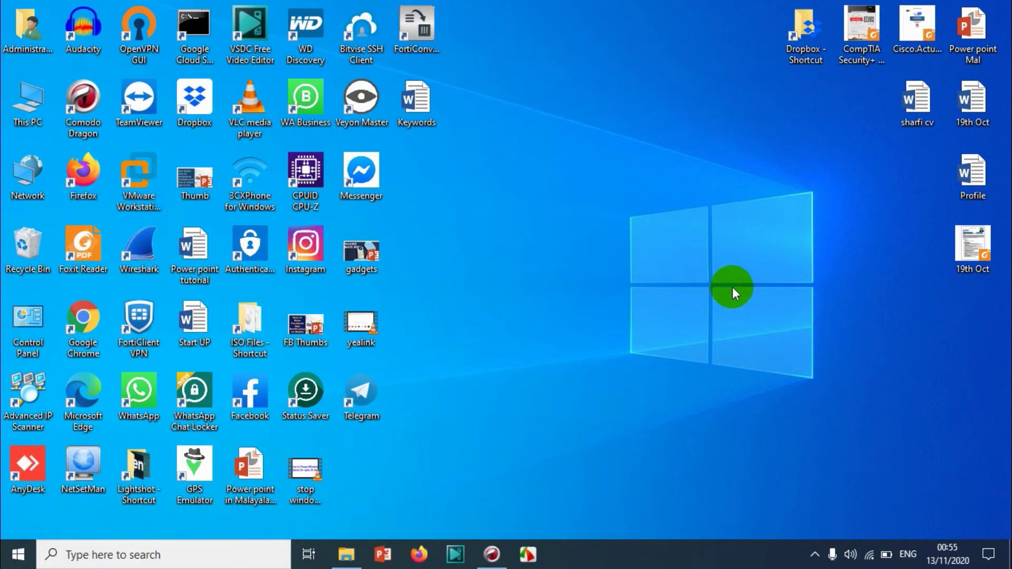
right_click(635, 209)
left_click(678, 253)
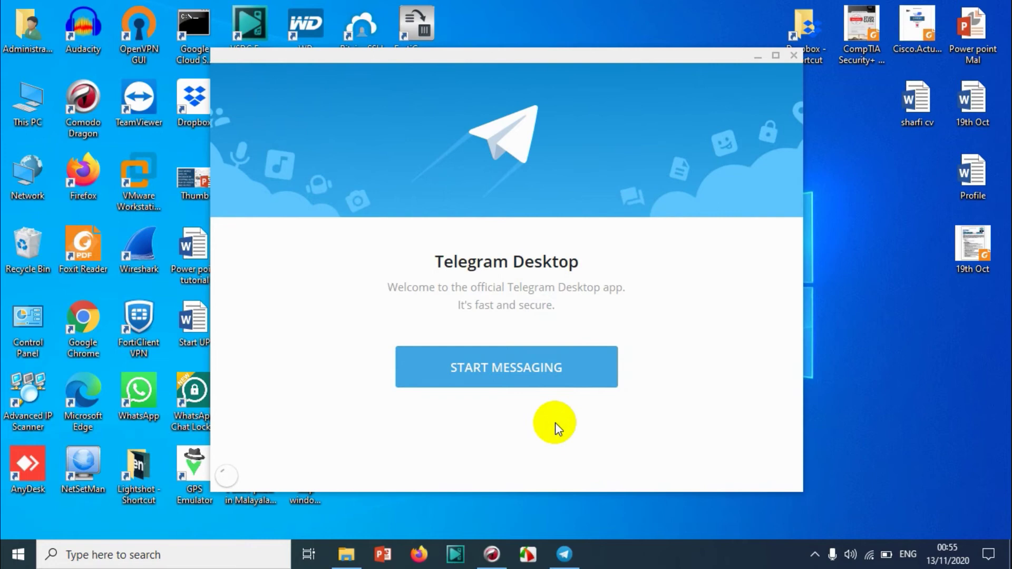
- Start messaging in Telegram and submit the United Arab Emirates (+971) phone number
left_click(538, 365)
left_click(486, 290)
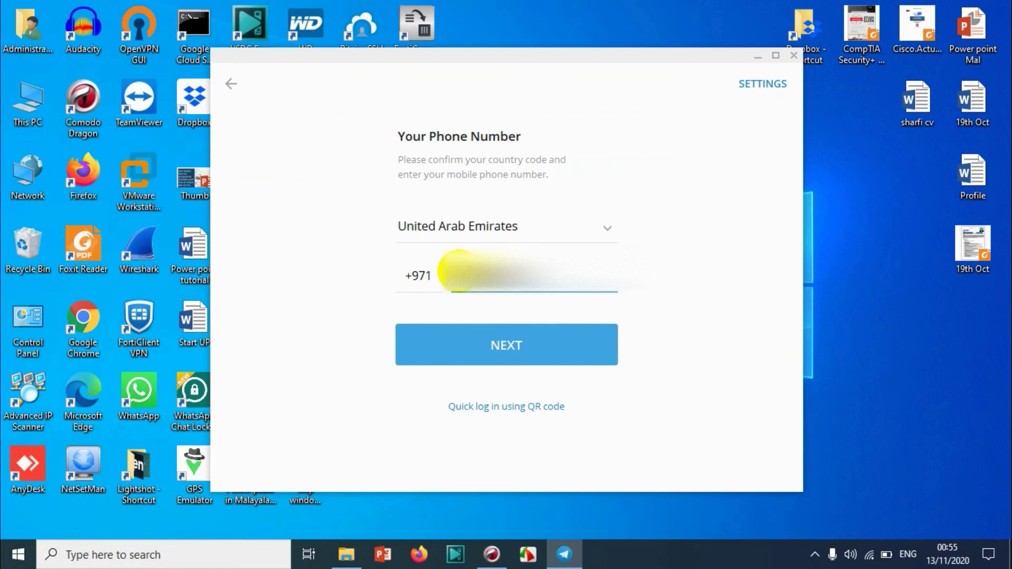
left_click(515, 332)
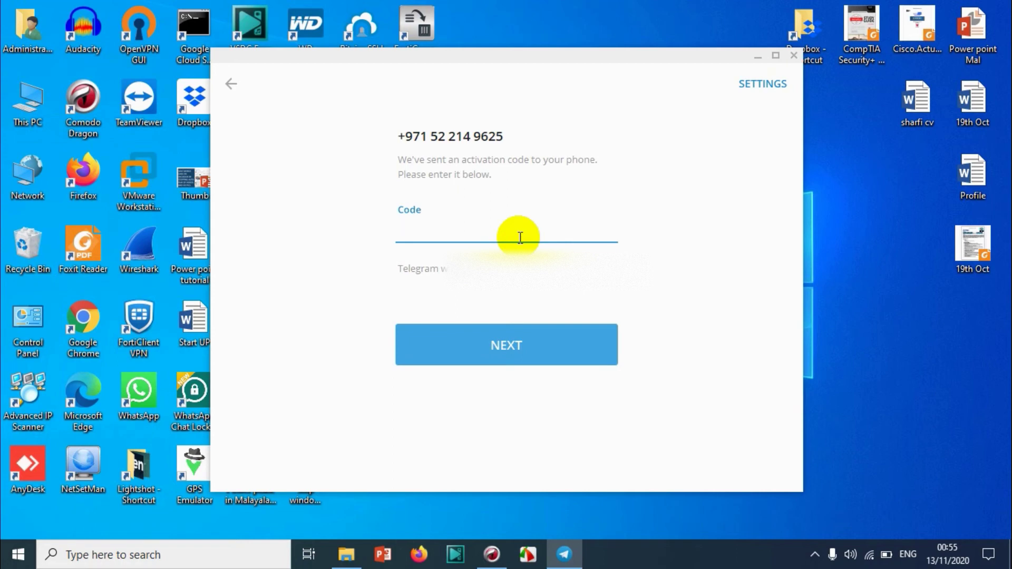
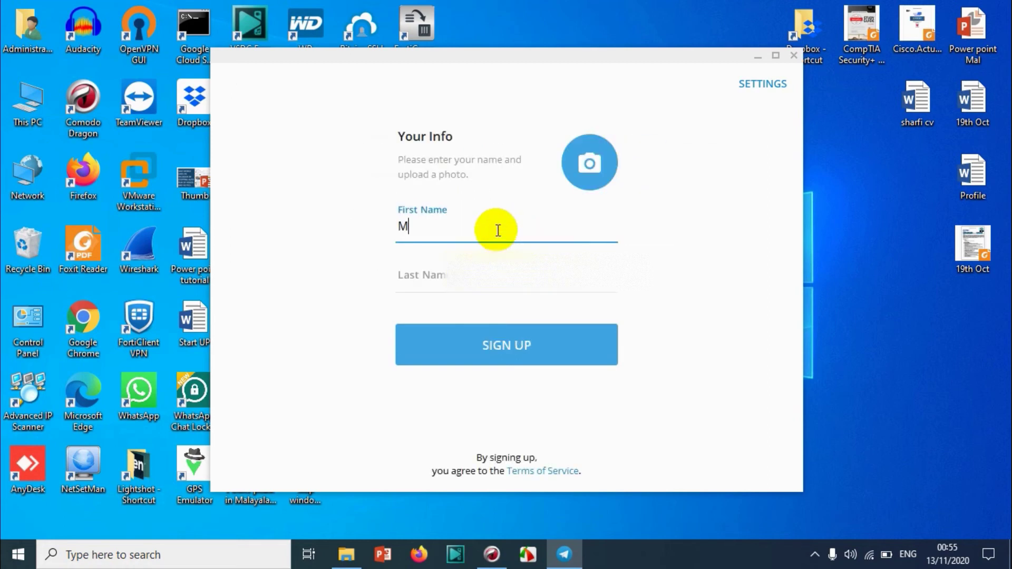
- Enter the activation code, then the account holder's first and last name
key("Tab")
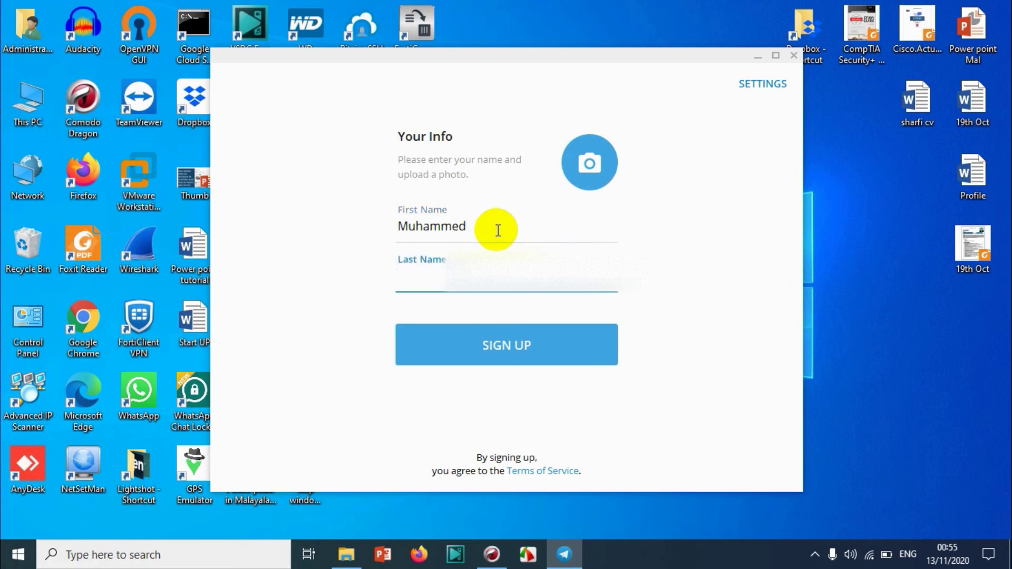
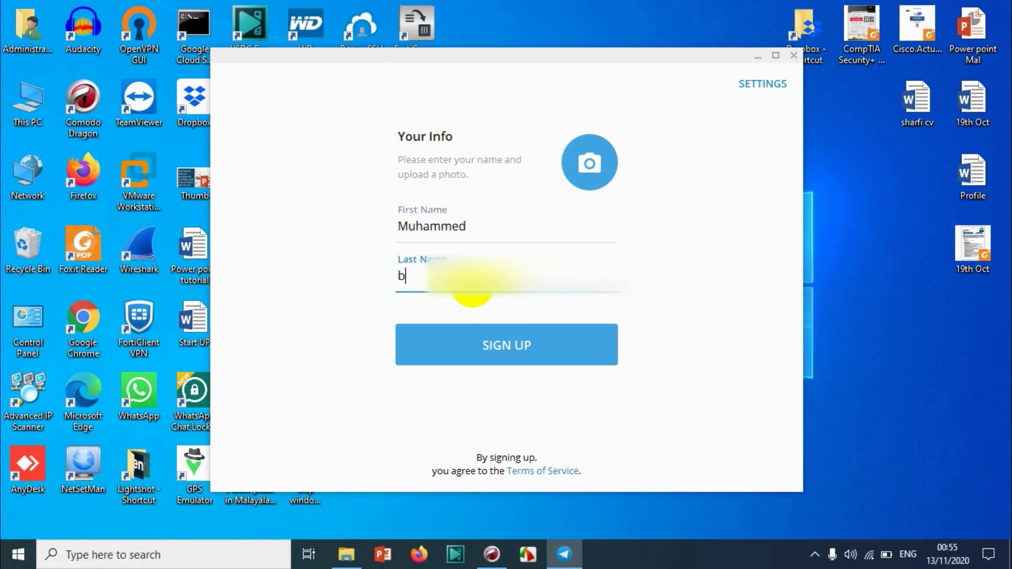
- Finish sign-up, maximize the window, and peek at the side menu and New Contact dialog without adding anyone
left_click(501, 324)
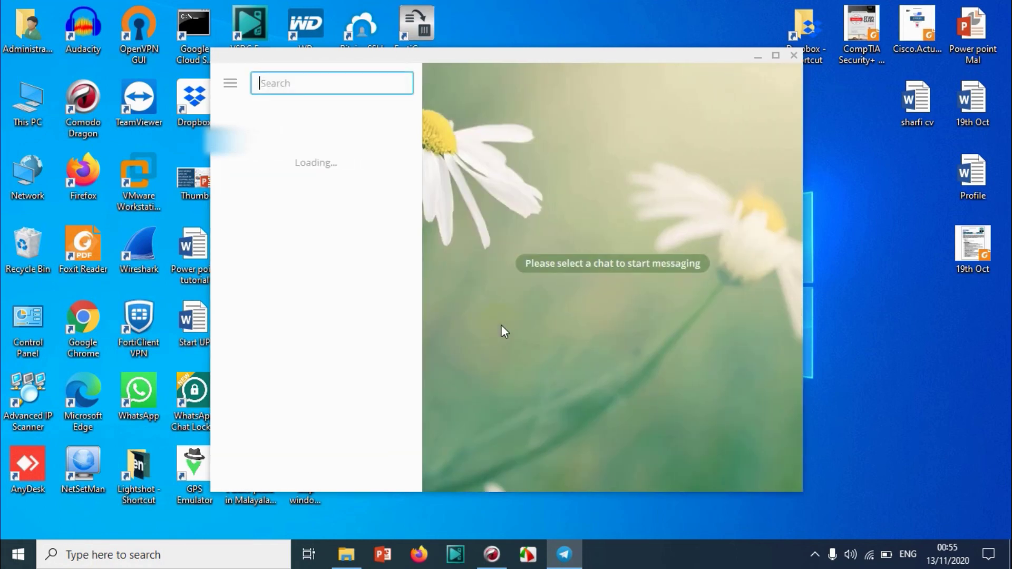
left_click(776, 54)
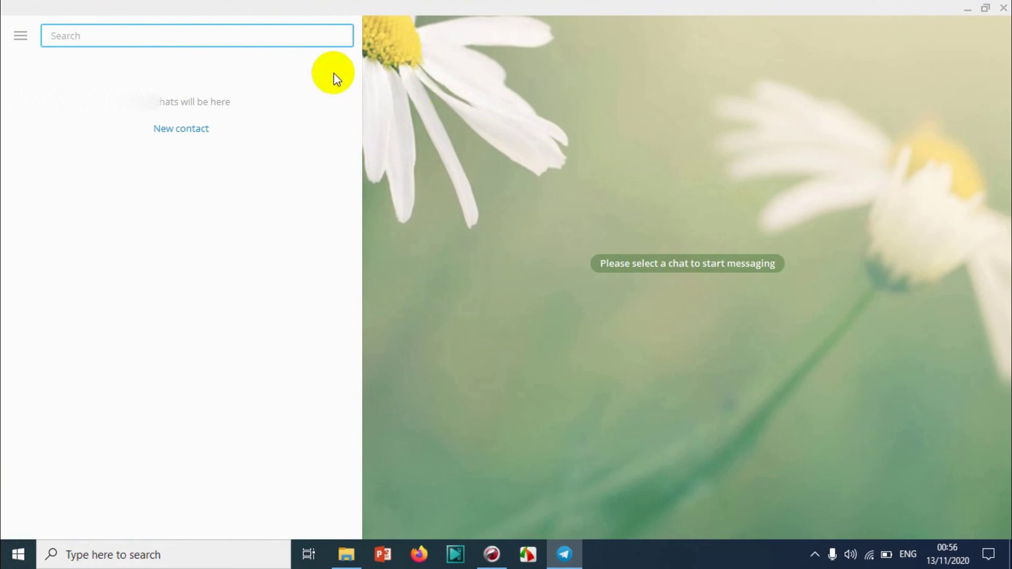
left_click(19, 36)
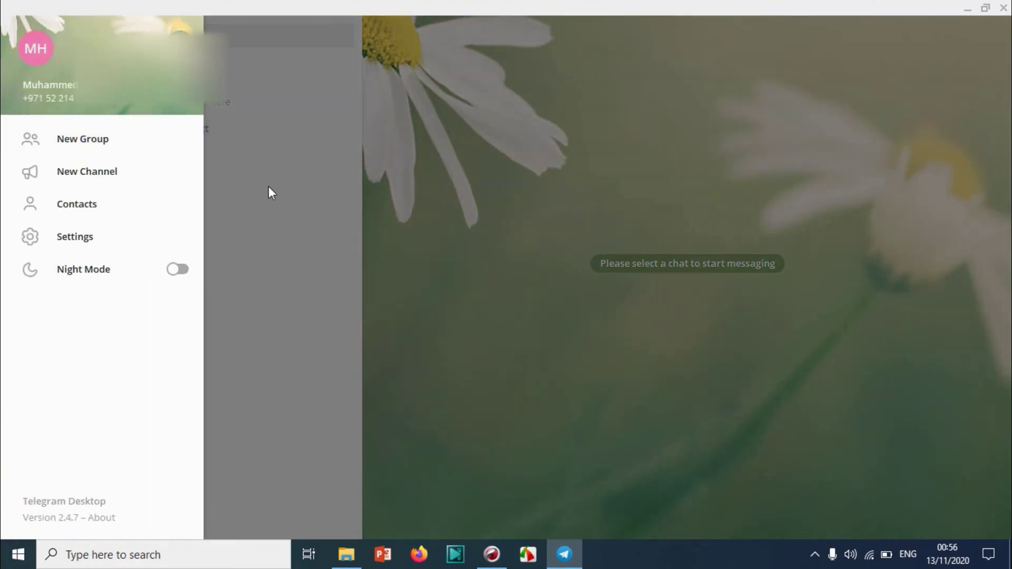
left_click(267, 186)
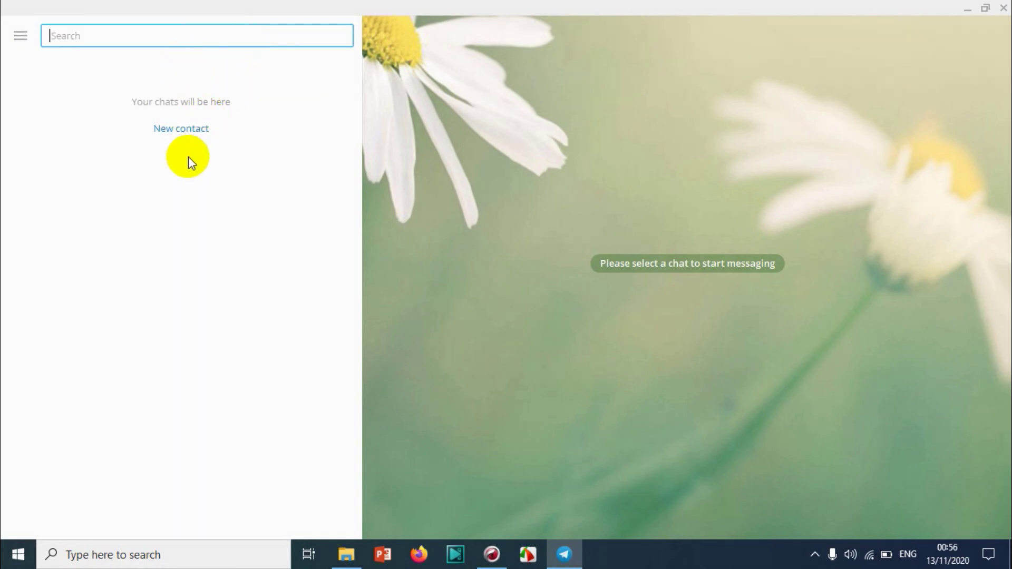
left_click(184, 131)
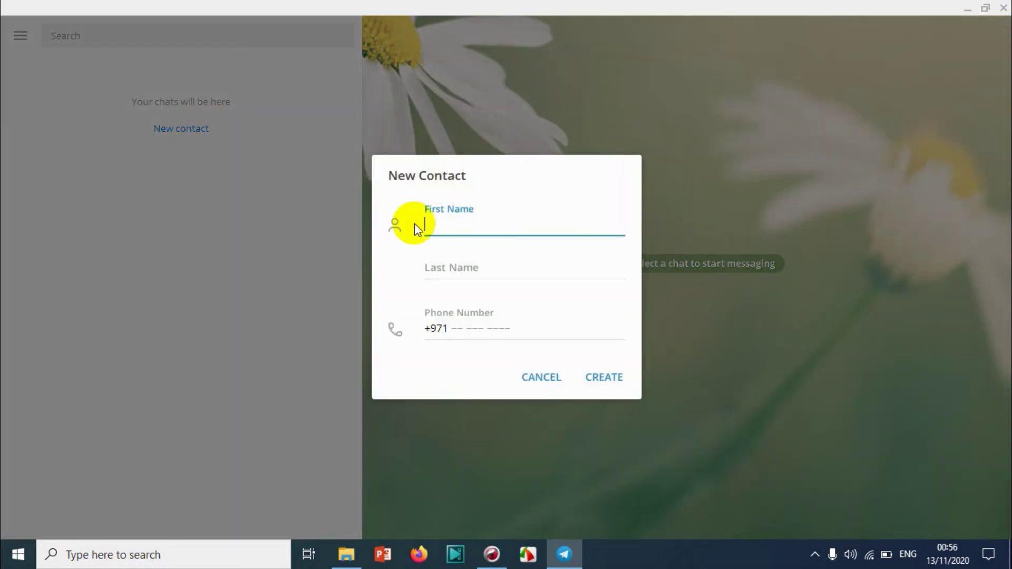
left_click(536, 375)
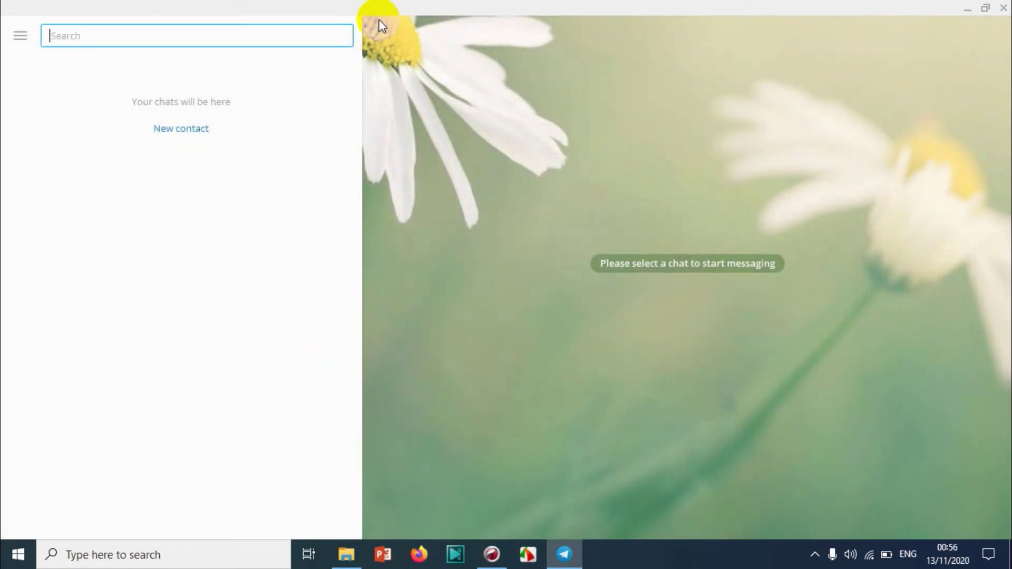